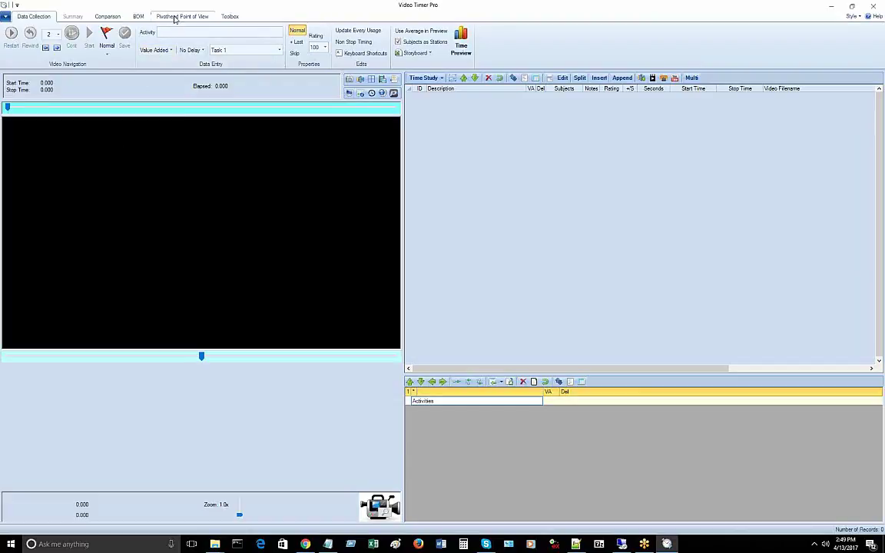
Step: Switch to the Pivothead Point of View ribbon tab
left_click(179, 18)
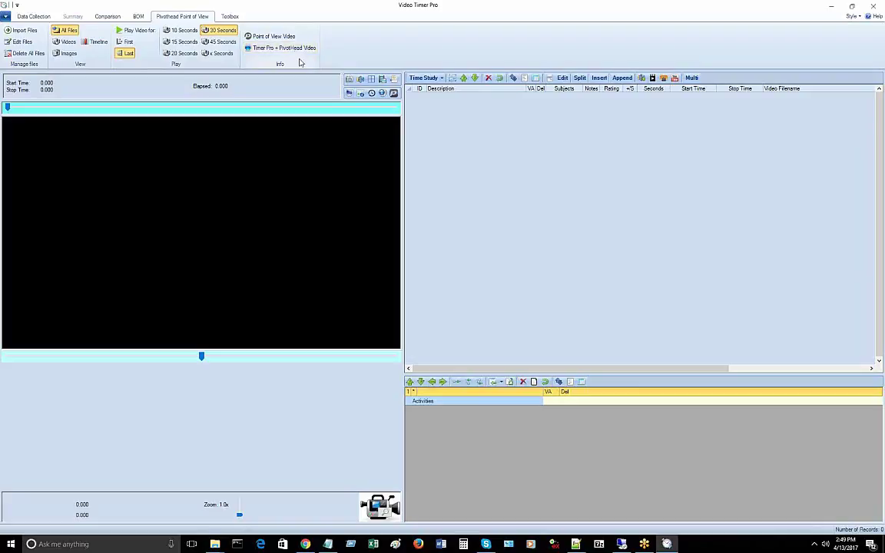
Step: Import every video and snapshot file from C:\issues\PivotHead into the study
left_click(20, 30)
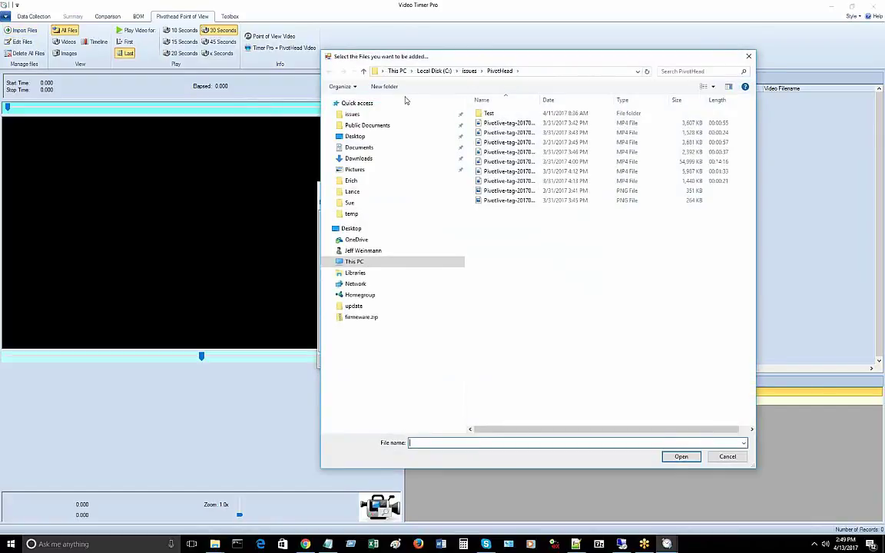
left_click_drag(587, 234, 483, 123)
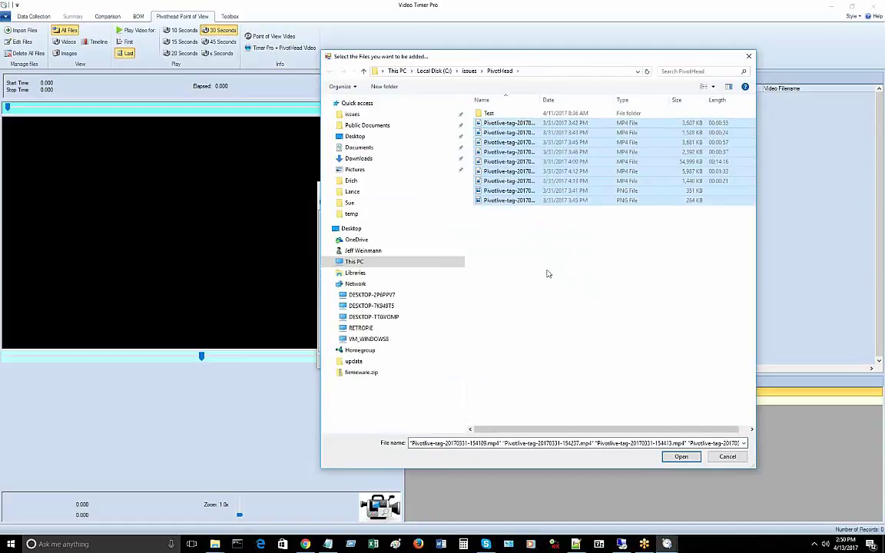
left_click(679, 457)
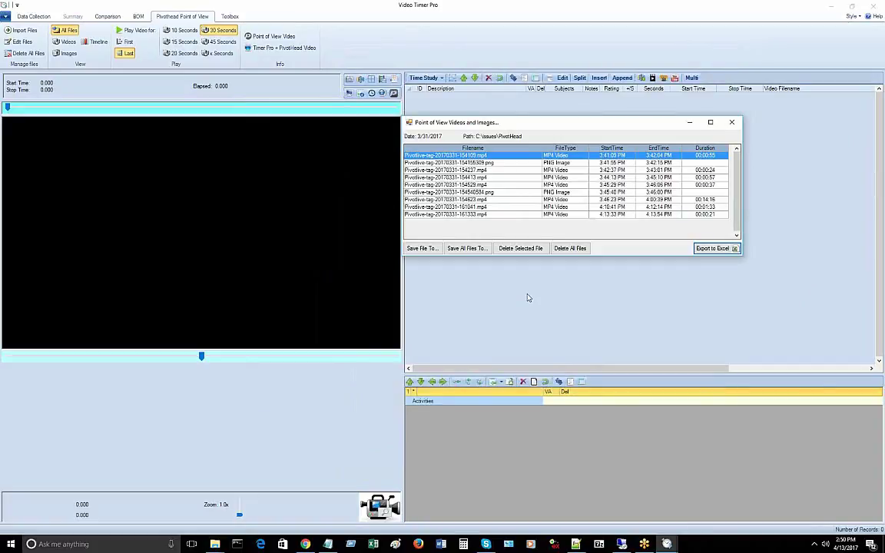
Step: Open the Timeline, widen it, and select the first snapshot and first video clip
left_click(96, 46)
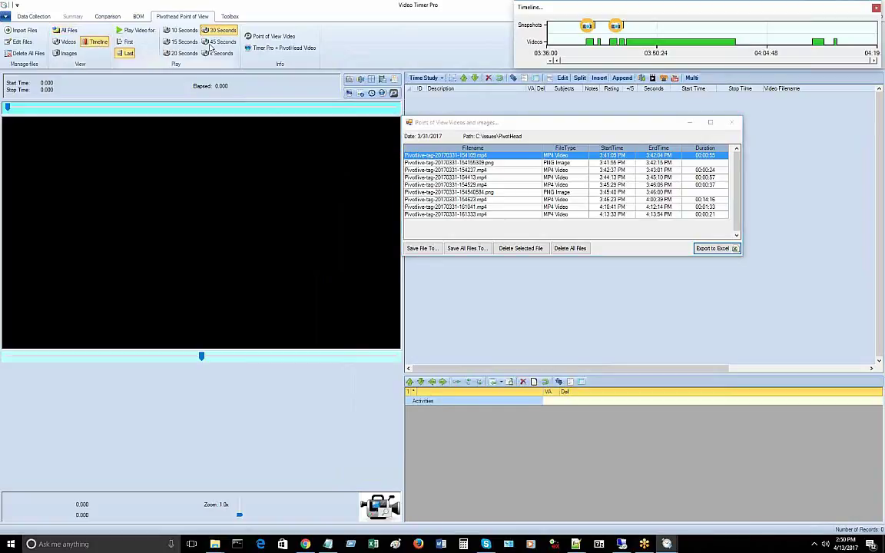
left_click_drag(514, 50, 332, 50)
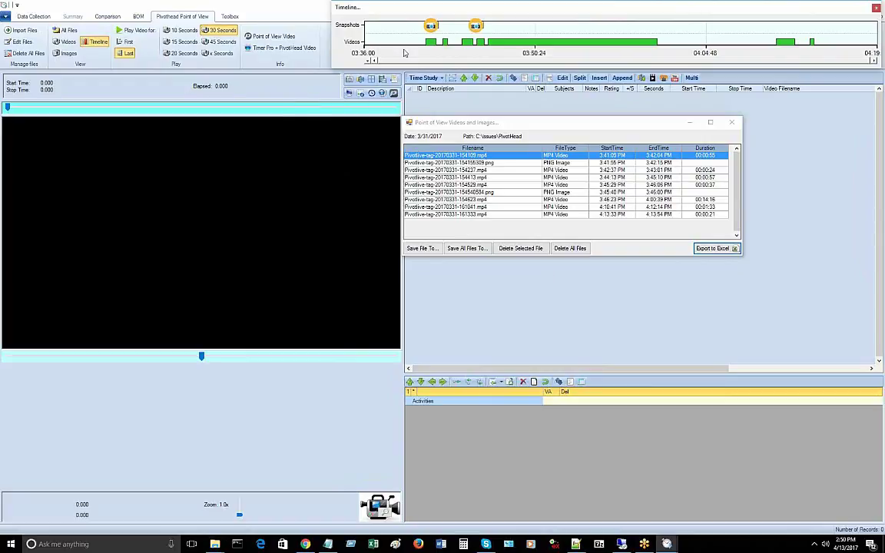
left_click(433, 27)
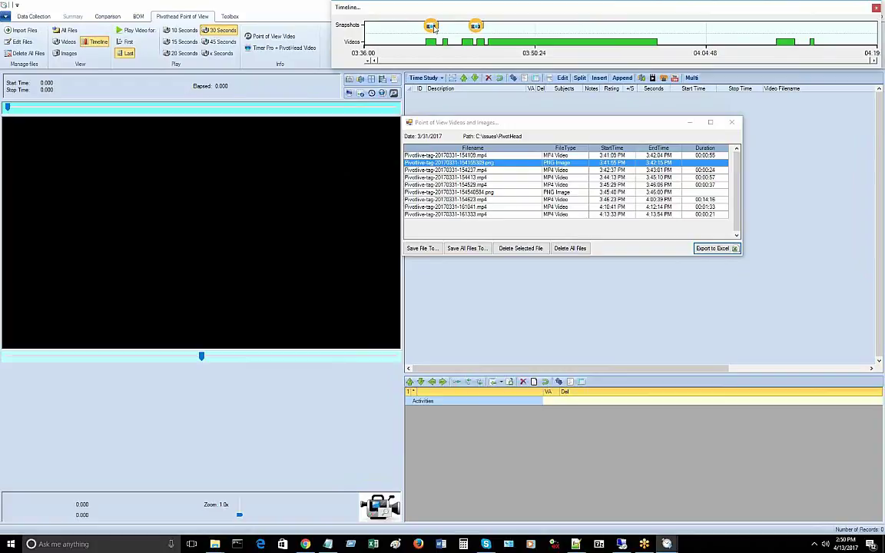
left_click(435, 43)
Step: Browse the 3:42, 3:44, 3:45 and 3:46 PM clips and the second snapshot
left_click(445, 42)
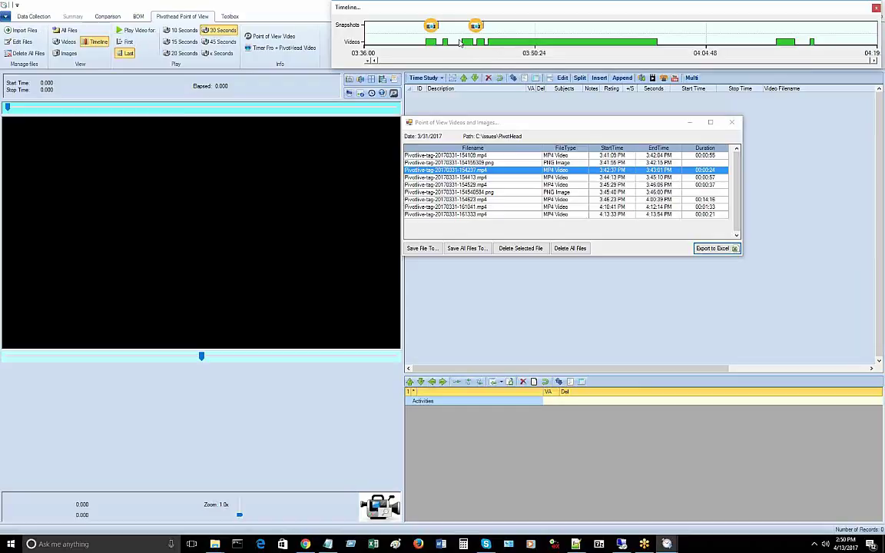
left_click(468, 43)
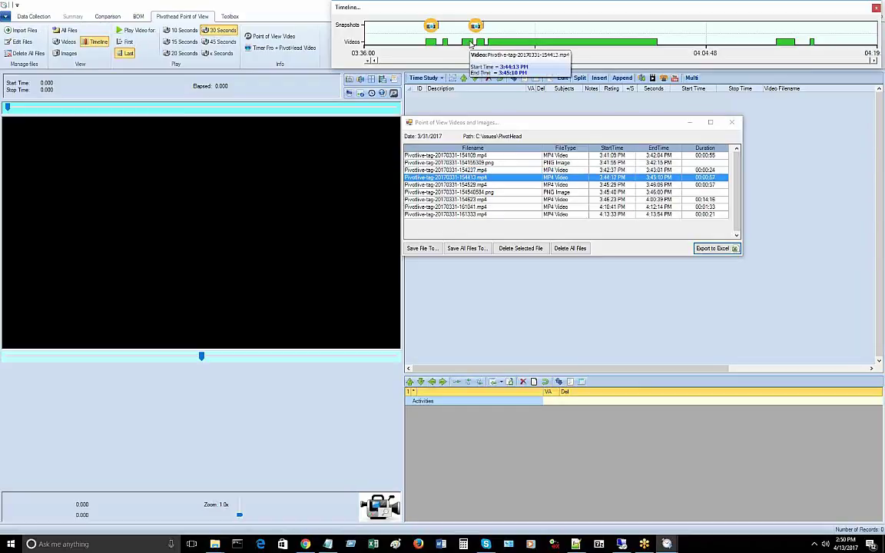
left_click(479, 43)
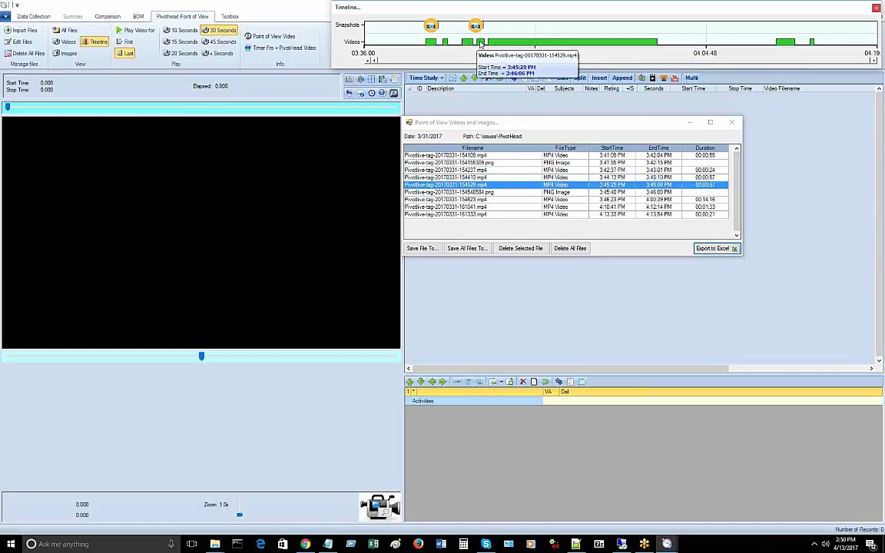
left_click(479, 26)
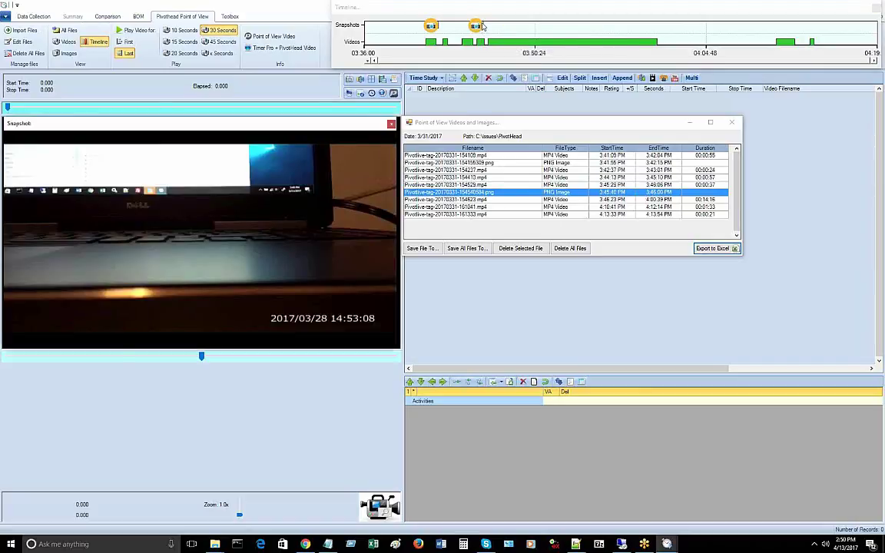
left_click(481, 43)
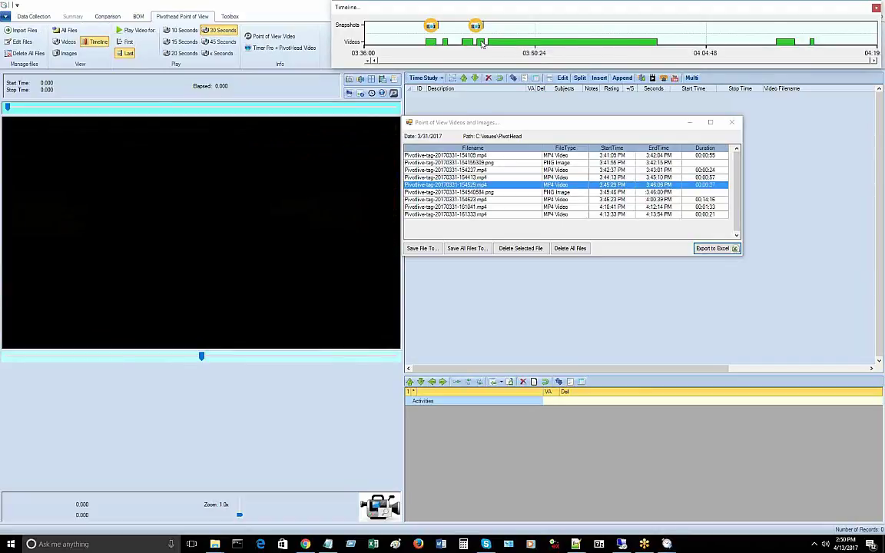
left_click(491, 43)
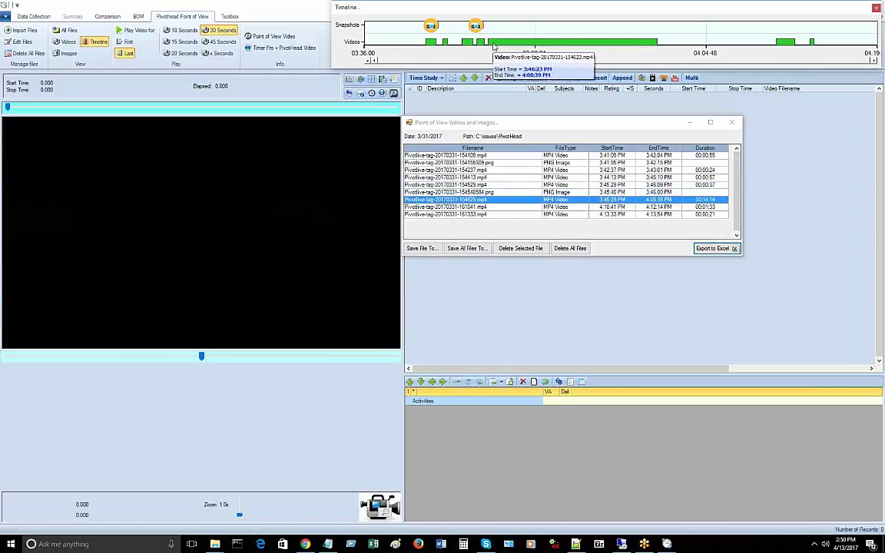
left_click(466, 41)
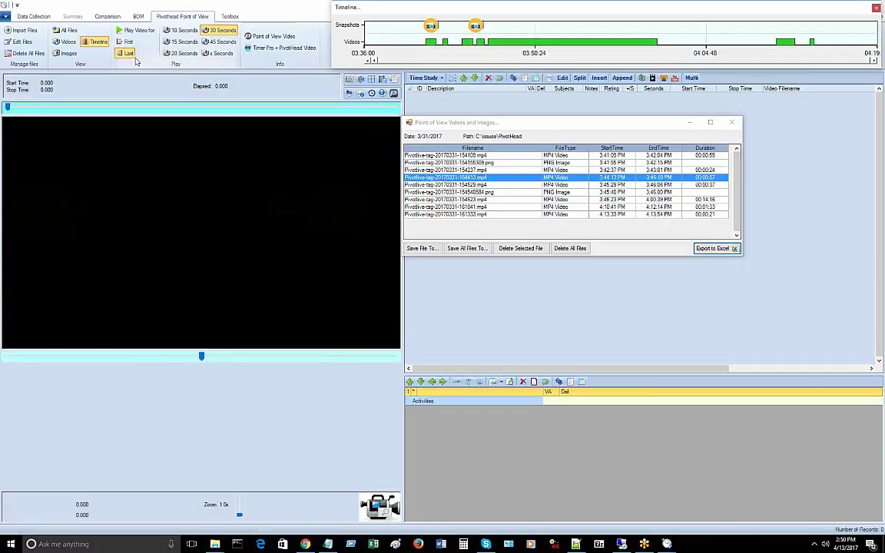
Step: Load the 14-minute 3:46 PM clip from the timeline and return to Data Collection
left_click(493, 43)
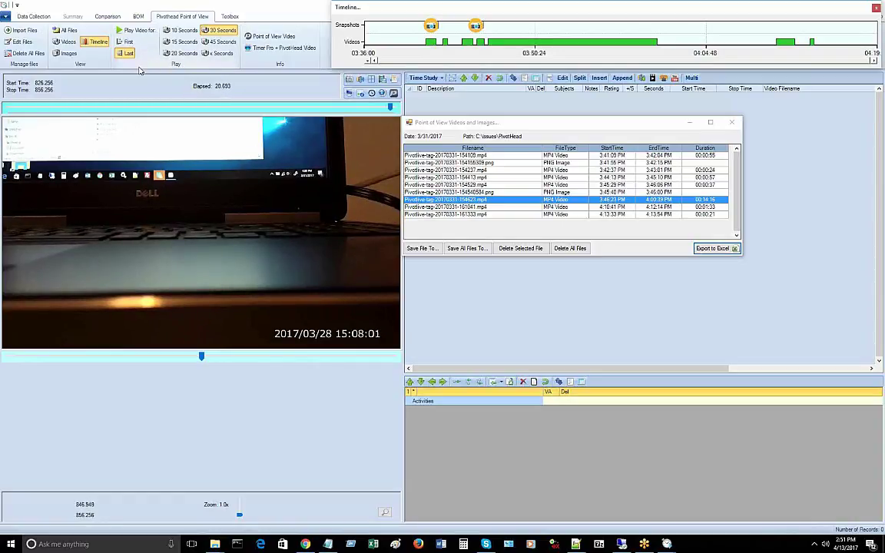
left_click(36, 17)
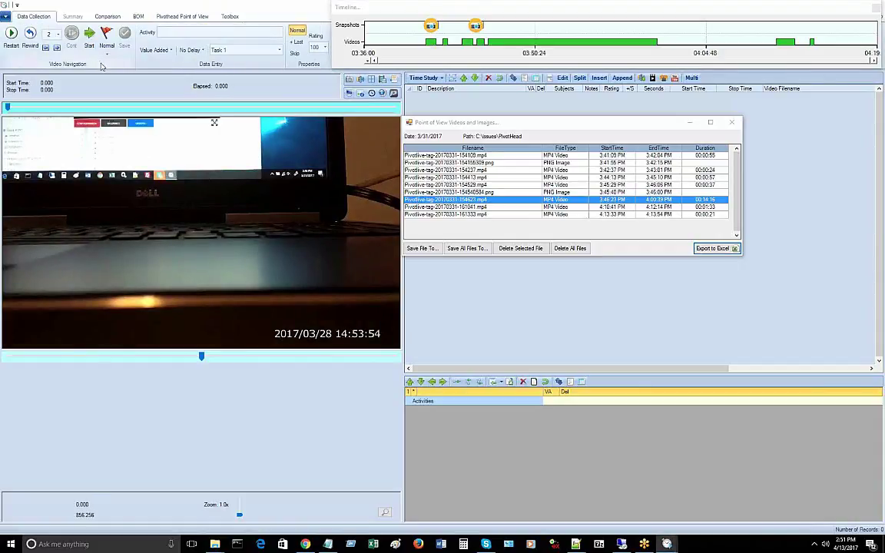
Step: Toggle the Pivot Head Grid off and on, then load 154237.mp4, the 24-second 3:42 PM clip
left_click(393, 93)
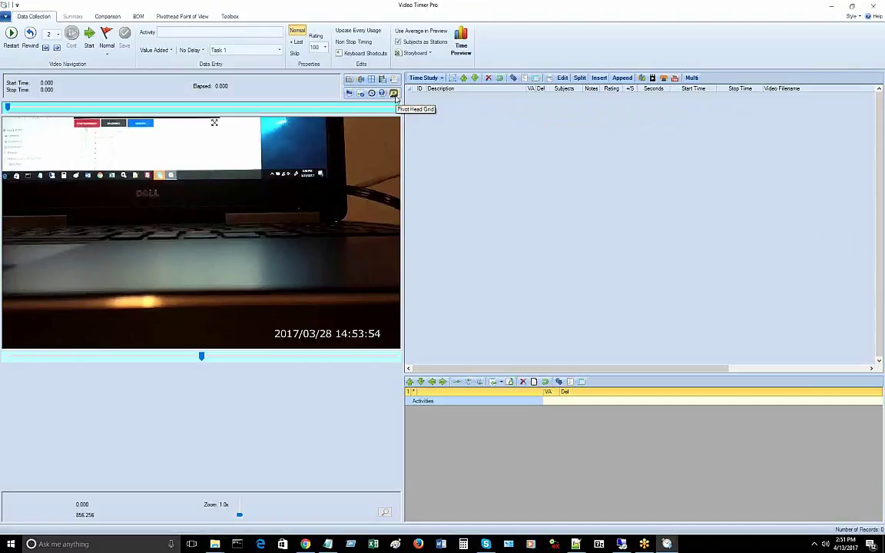
left_click(393, 93)
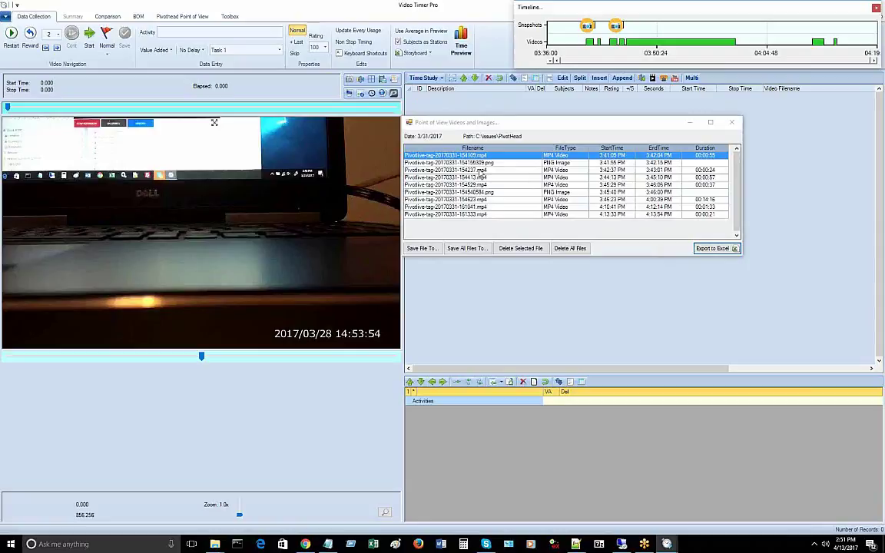
left_click(479, 170)
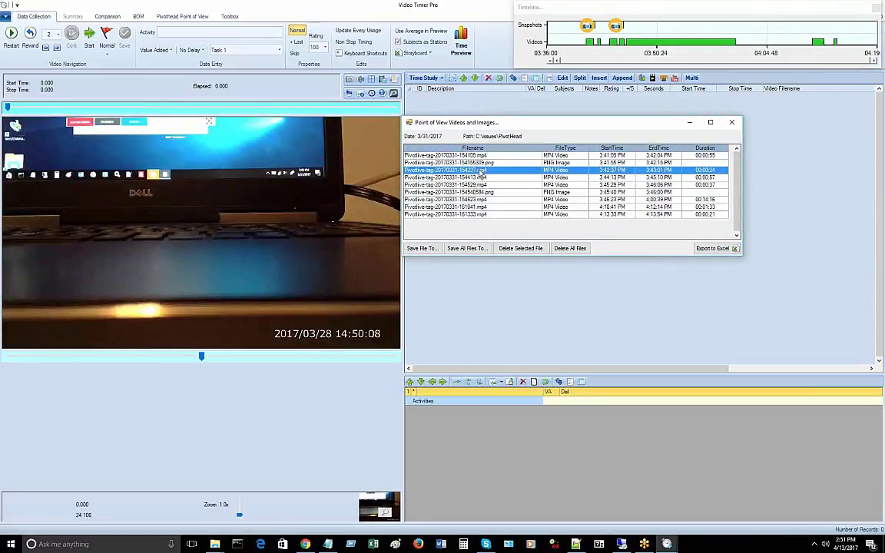
Step: Time and save a 7.178-second 'get part' observation, then load 154413.mp4
left_click(89, 35)
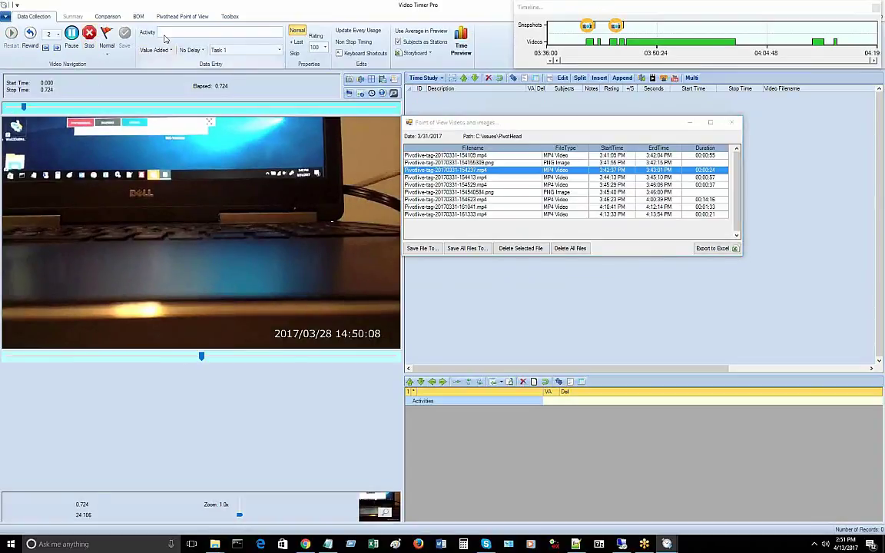
type("a")
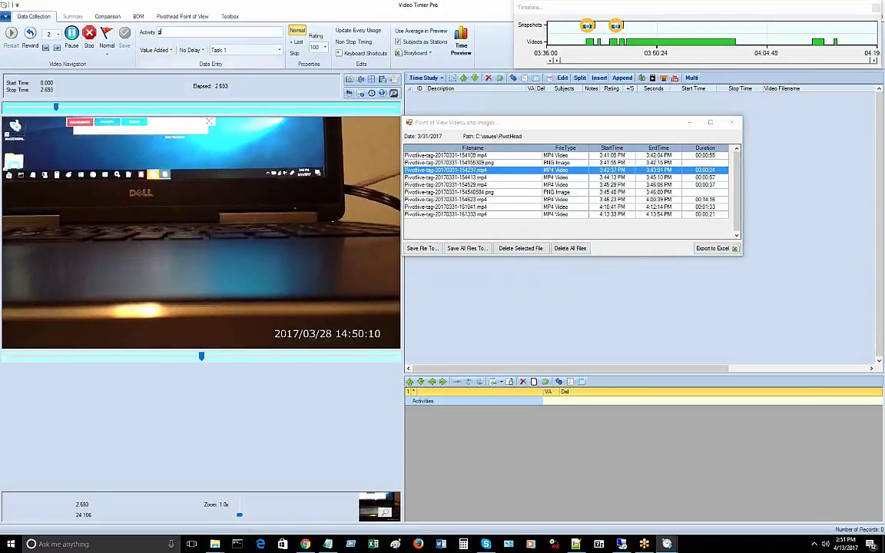
type("et part")
left_click(89, 33)
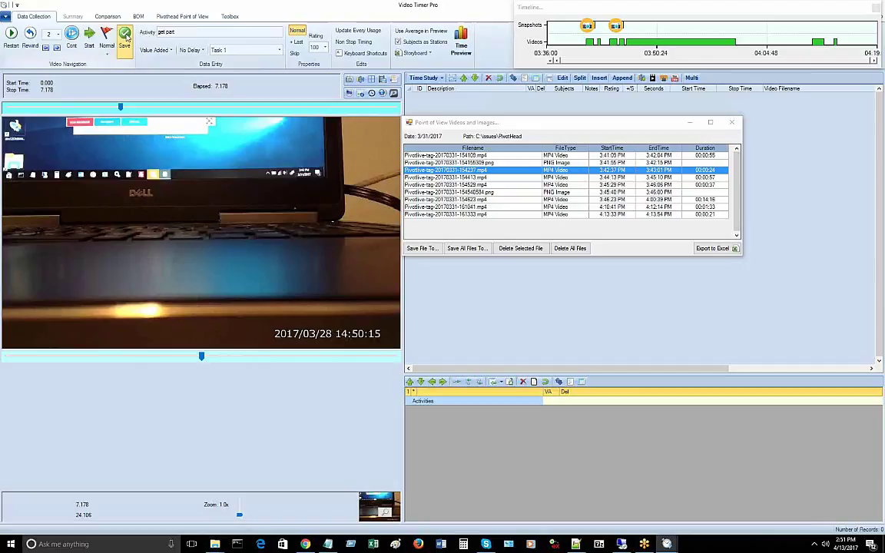
left_click(125, 36)
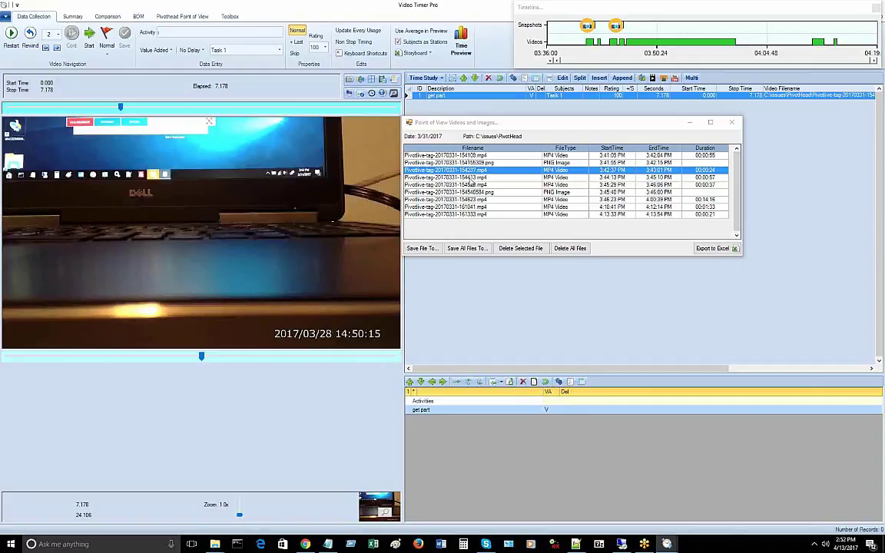
left_click(469, 178)
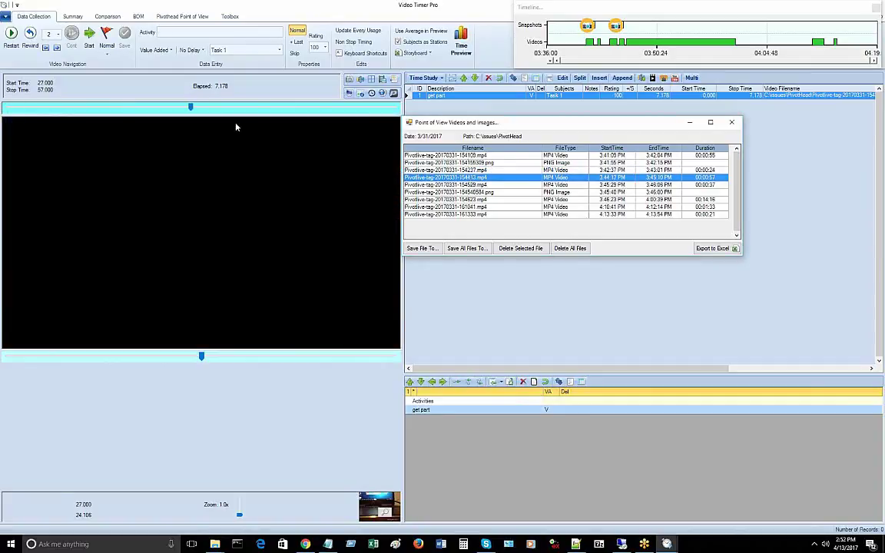
Step: Time and save a 5.983-second 'place part' observation, then reopen the timeline and file list
left_click(393, 93)
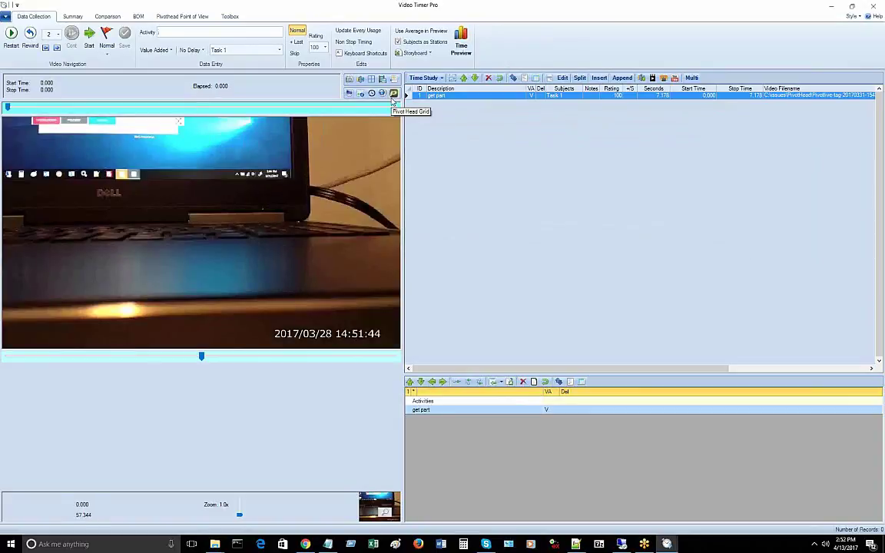
left_click(90, 35)
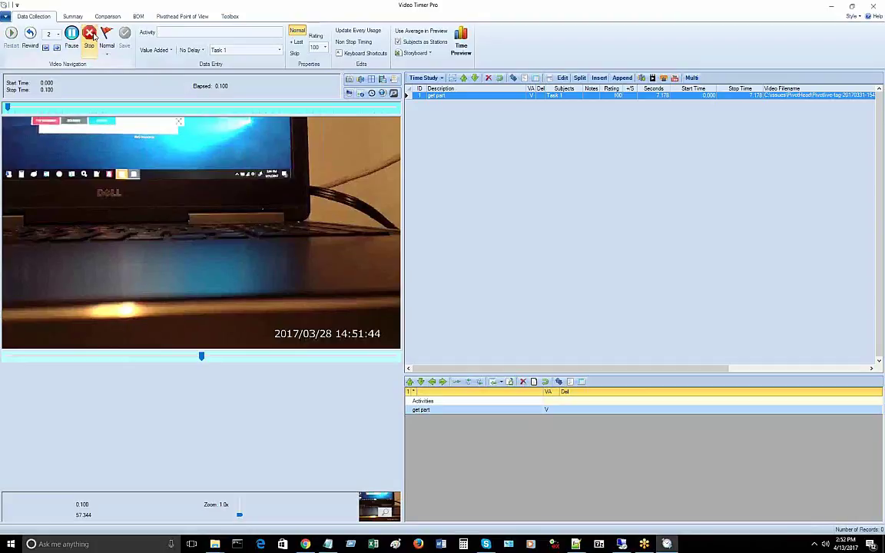
left_click(153, 33)
type("pl")
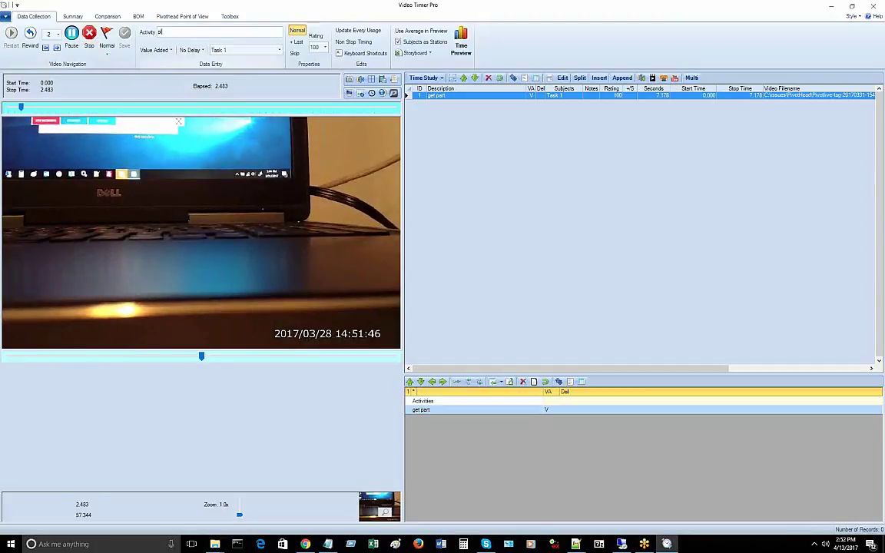
type("ace part")
left_click(89, 34)
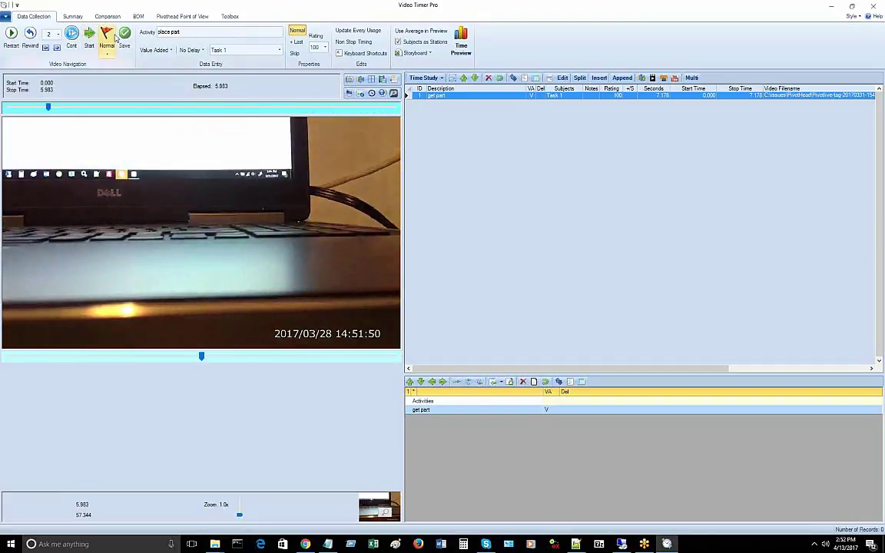
left_click(123, 33)
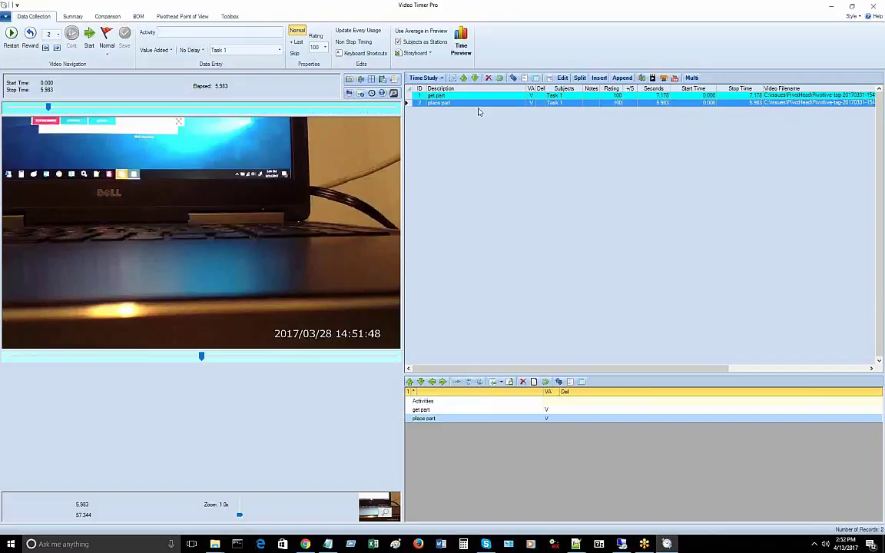
left_click(394, 93)
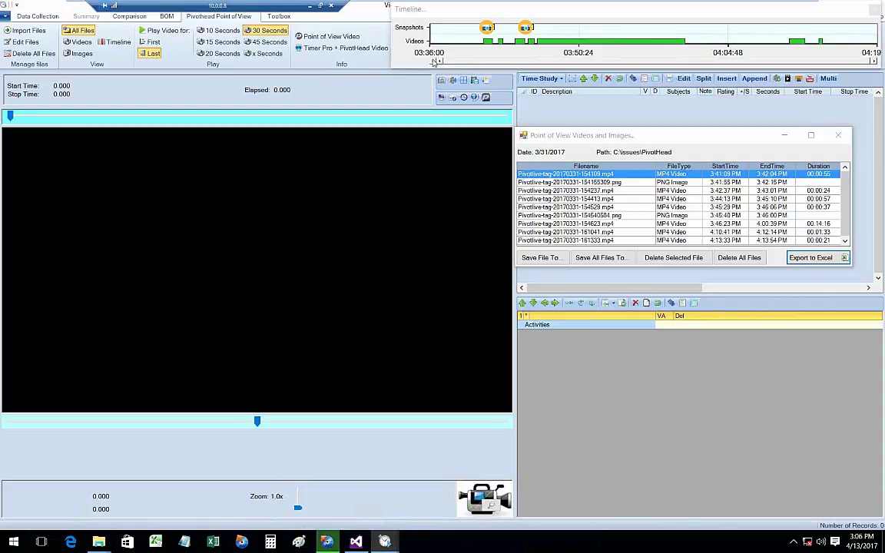
Step: Zoom the timeline to 1:5, select the 154237 and 154413 clips, and open the snapshot image
right_click(434, 61)
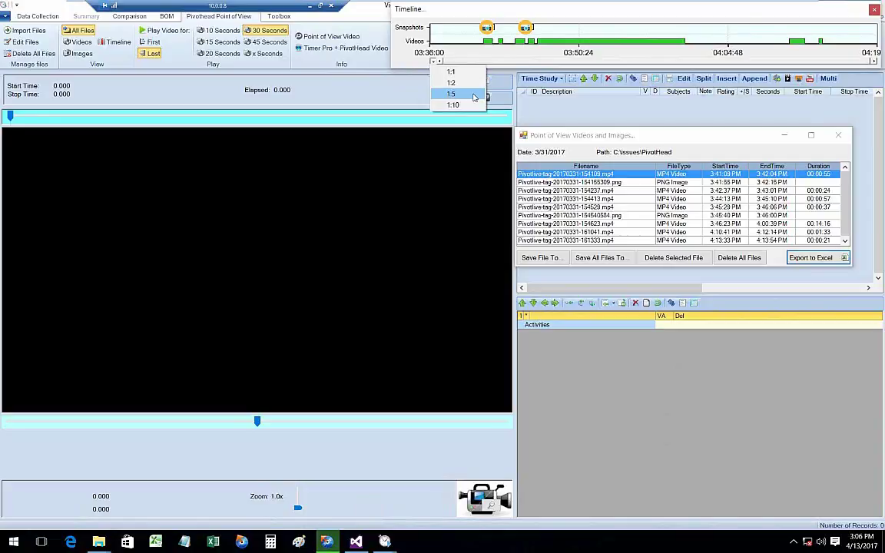
left_click(474, 95)
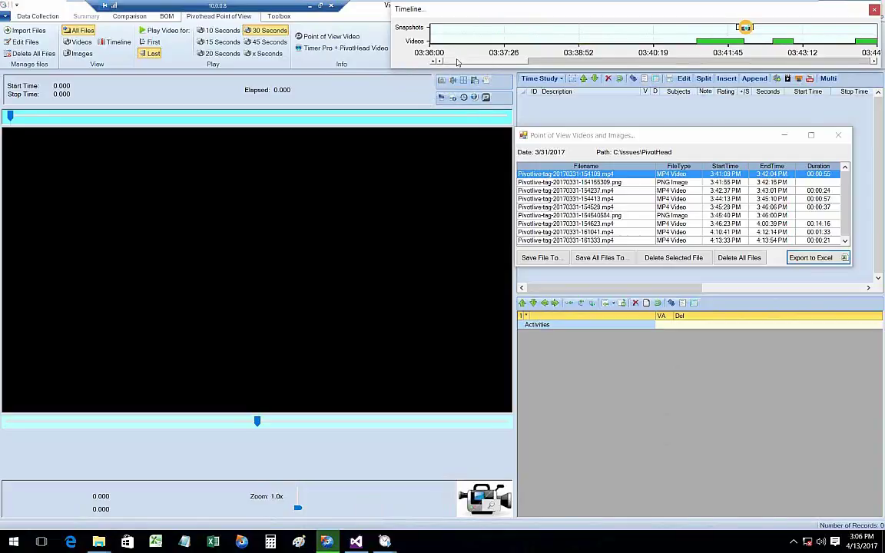
left_click_drag(458, 63, 503, 67)
left_click(513, 28)
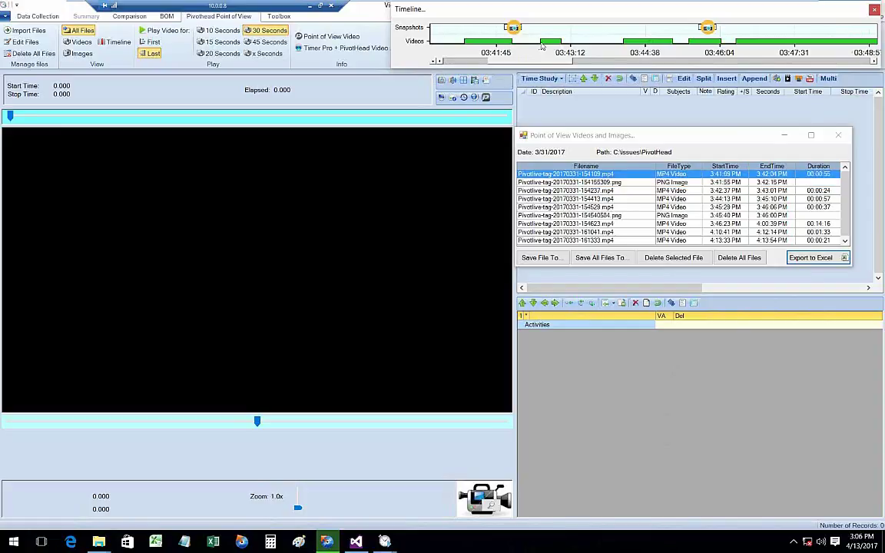
left_click(543, 42)
left_click(620, 41)
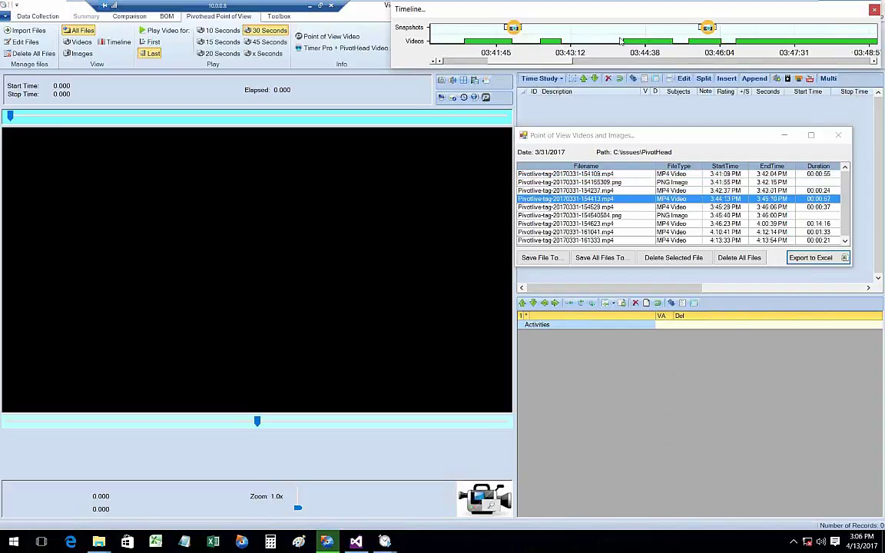
double_click(513, 28)
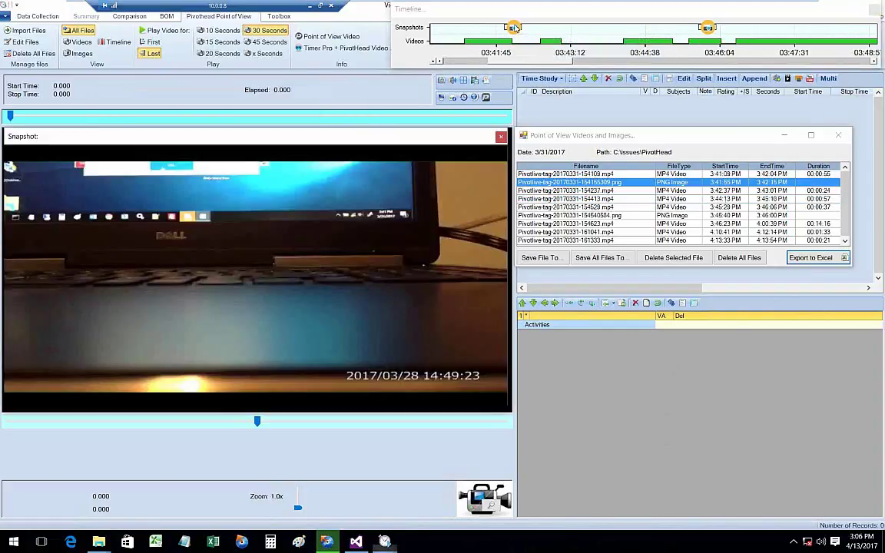
Step: Step through the 154413, 154529 and 154237 clips, zoom to 1:10, and select 154529.mp4
left_click(645, 43)
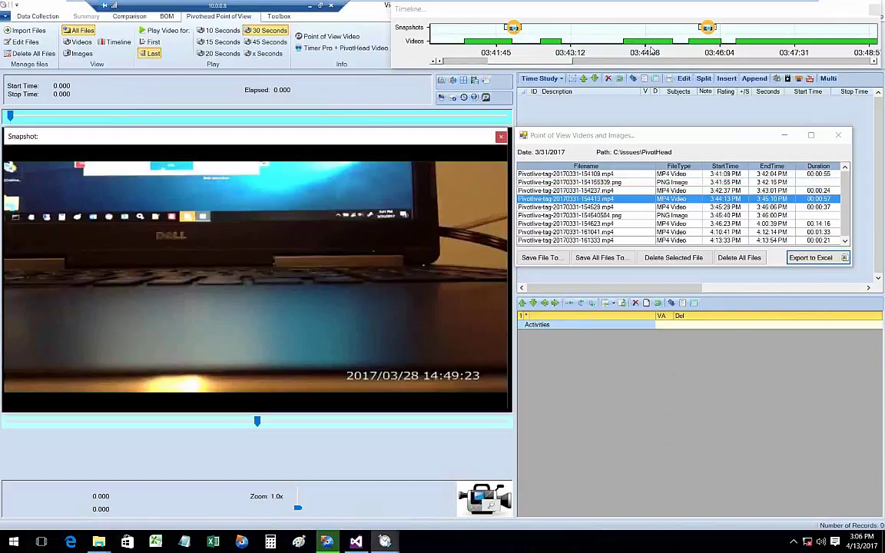
left_click(701, 43)
left_click(550, 41)
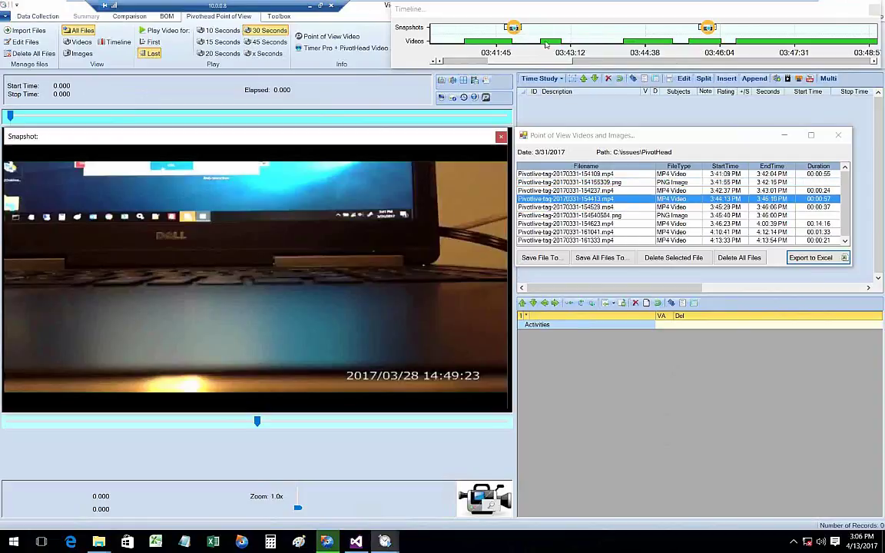
left_click(435, 62)
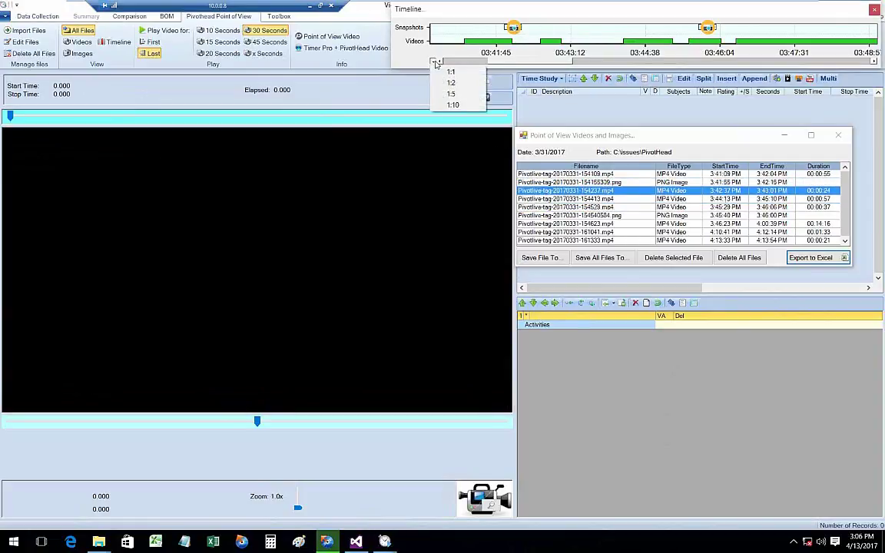
left_click(453, 105)
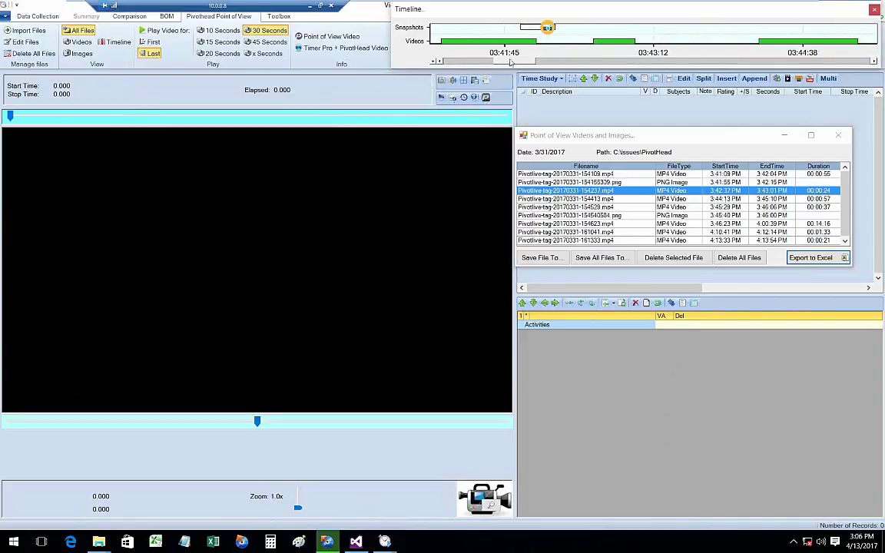
mouse_move(516, 63)
left_mouse_down()
mouse_move(665, 65)
mouse_move(517, 62)
left_mouse_up()
left_click(619, 44)
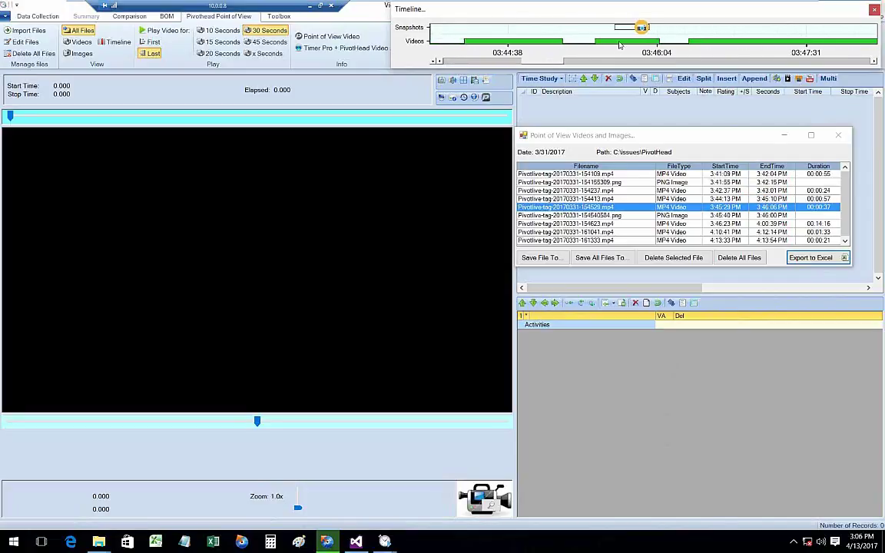